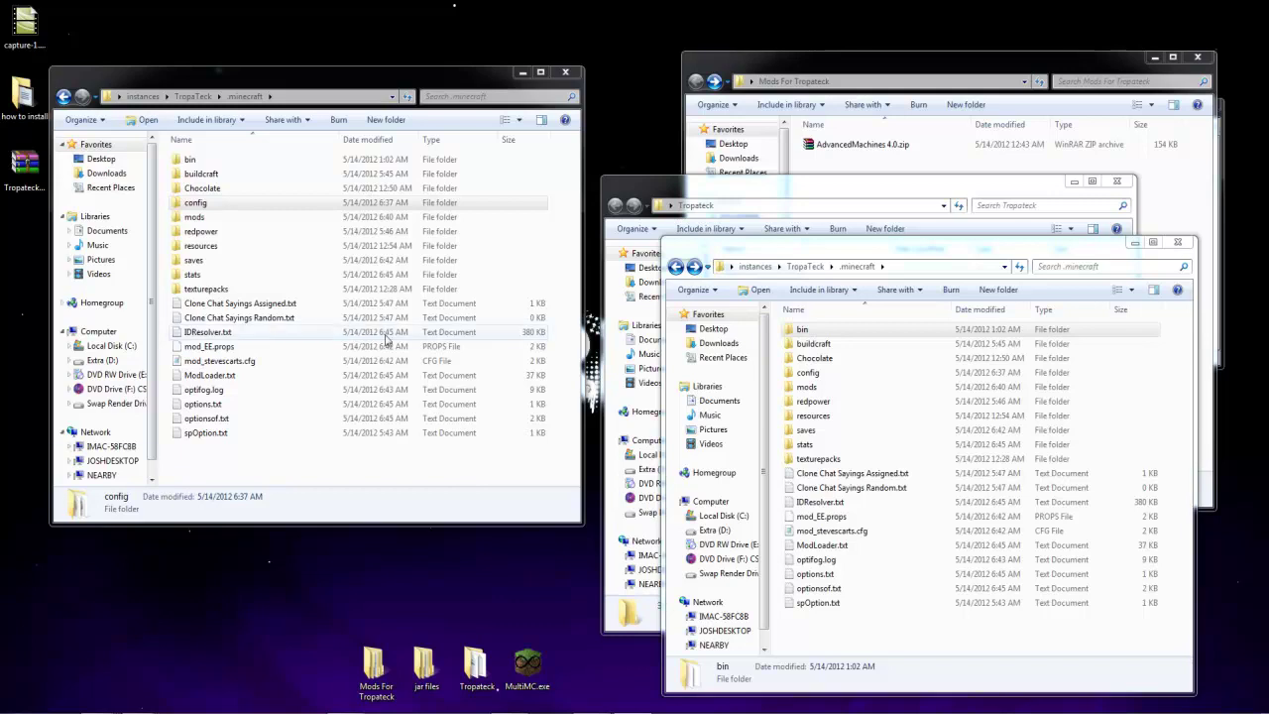
Step: Open Put in .minecraft.zip from the Tropateck folder and enter its Put in .minecraft folder
{"action": "left_click", "coordinate": [705, 191]}
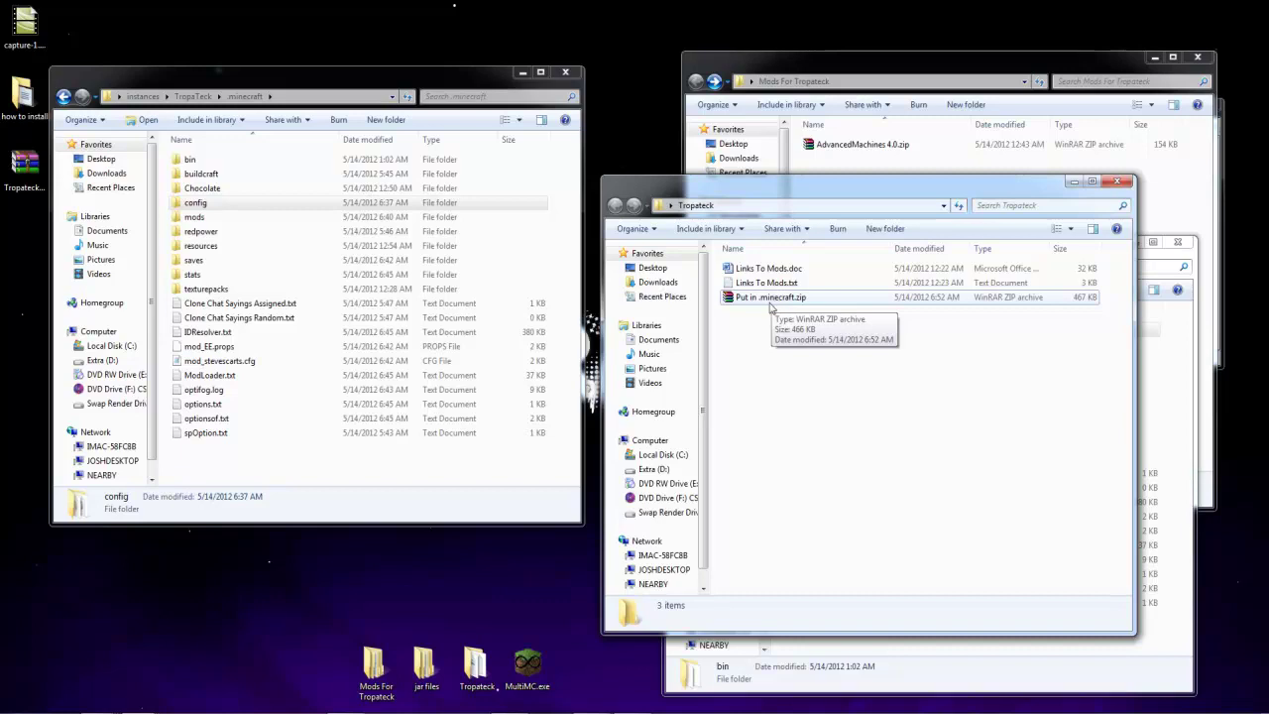
{"action": "double_click", "coordinate": [773, 297]}
{"action": "double_click", "coordinate": [494, 253]}
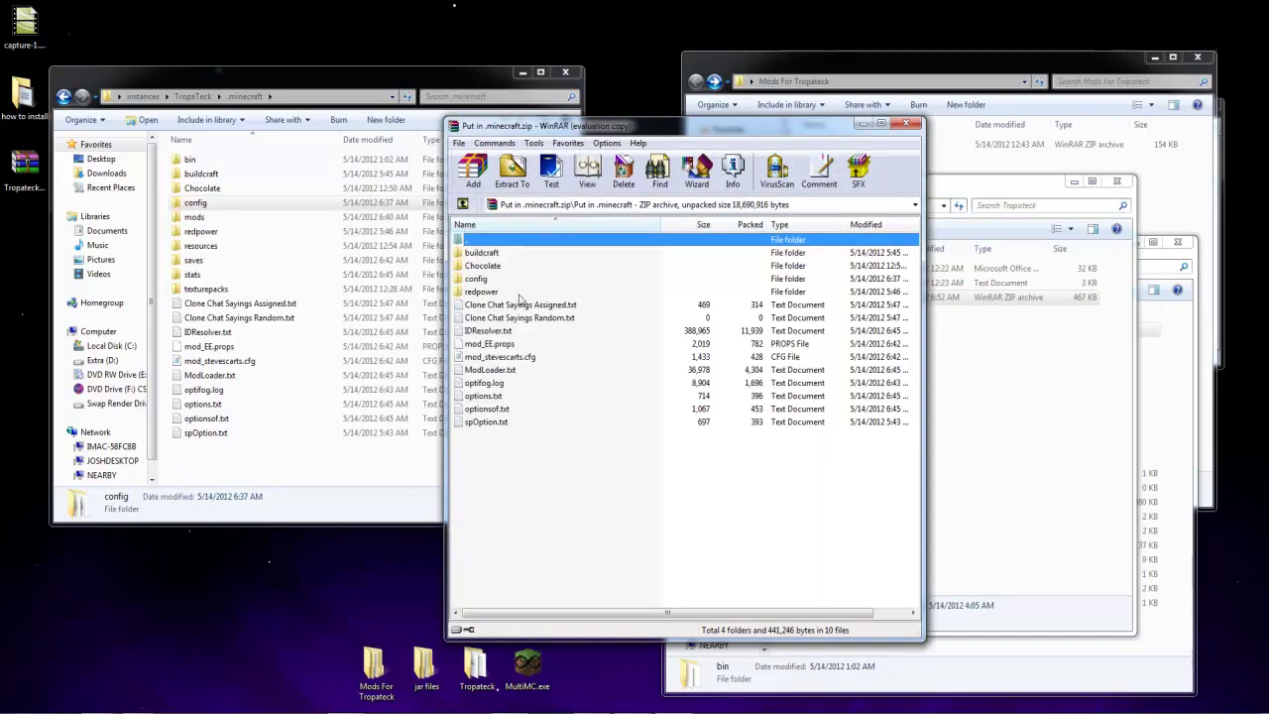
Step: Open the config folder and select IDResolverknownIDs.properties
{"action": "left_click_drag", "start_coordinate": [523, 500], "coordinate": [494, 307]}
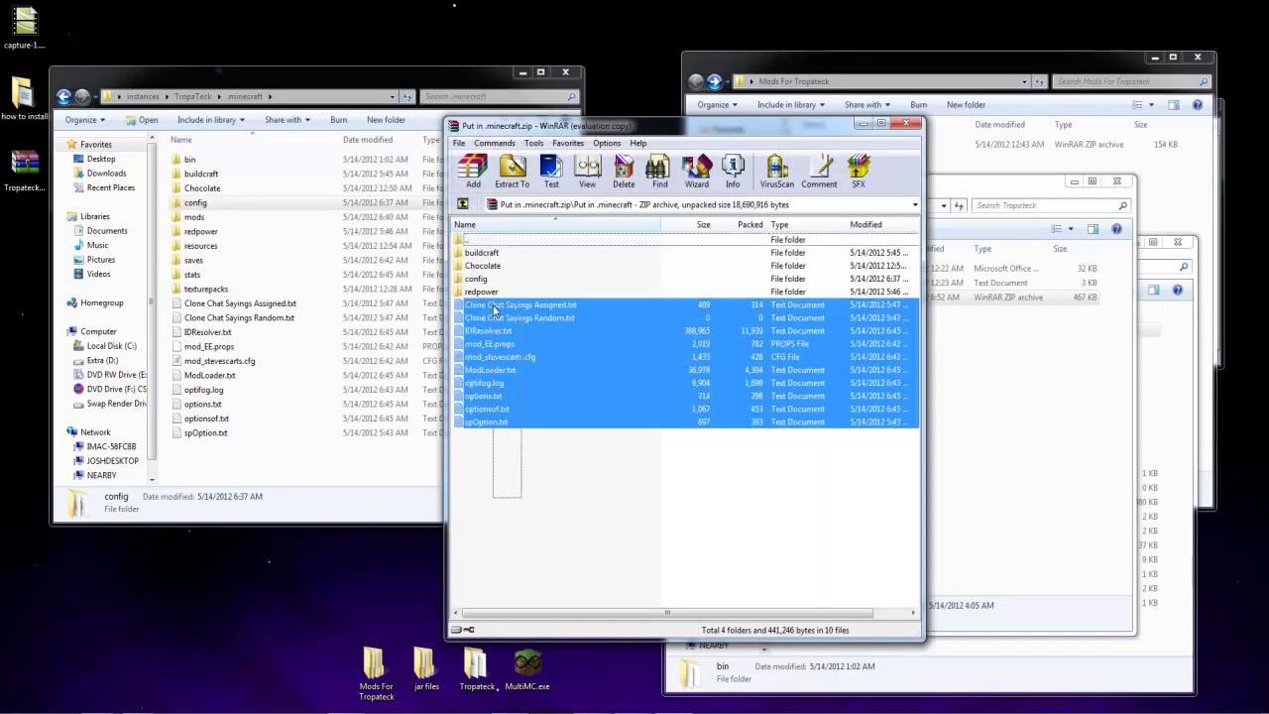
{"action": "left_click", "coordinate": [525, 515]}
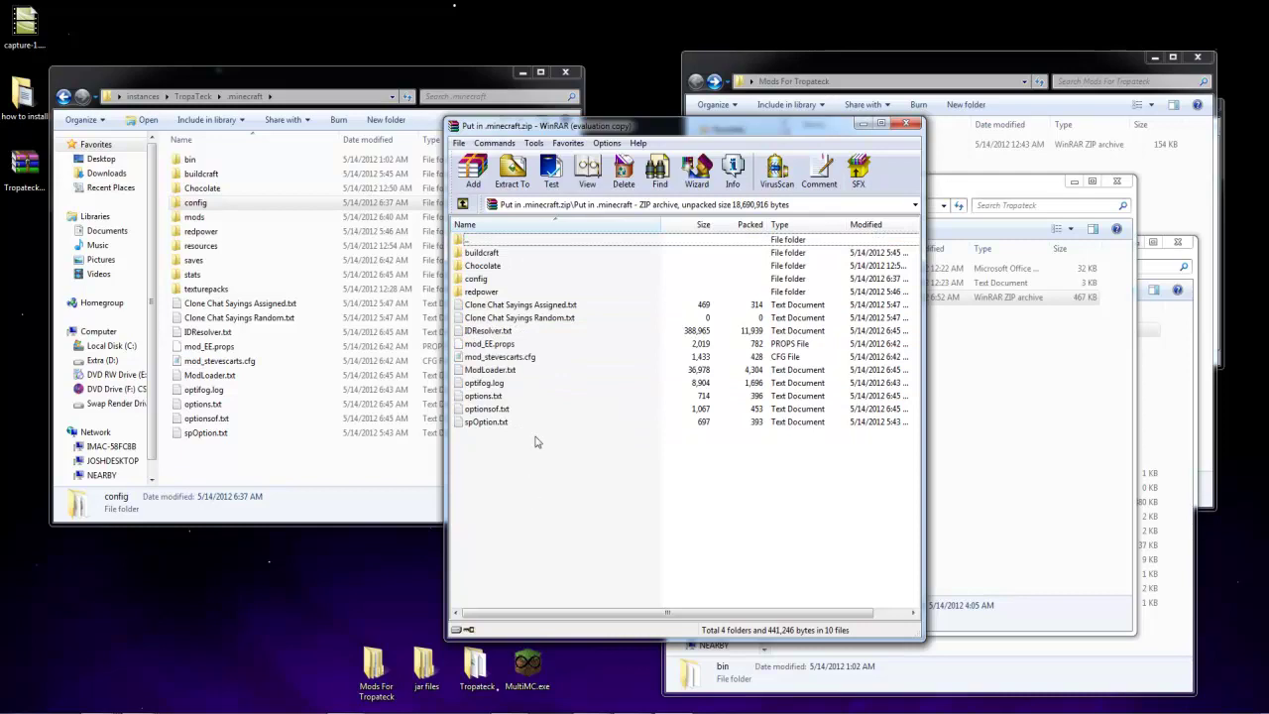
{"action": "double_click", "coordinate": [477, 279]}
{"action": "left_click", "coordinate": [533, 369]}
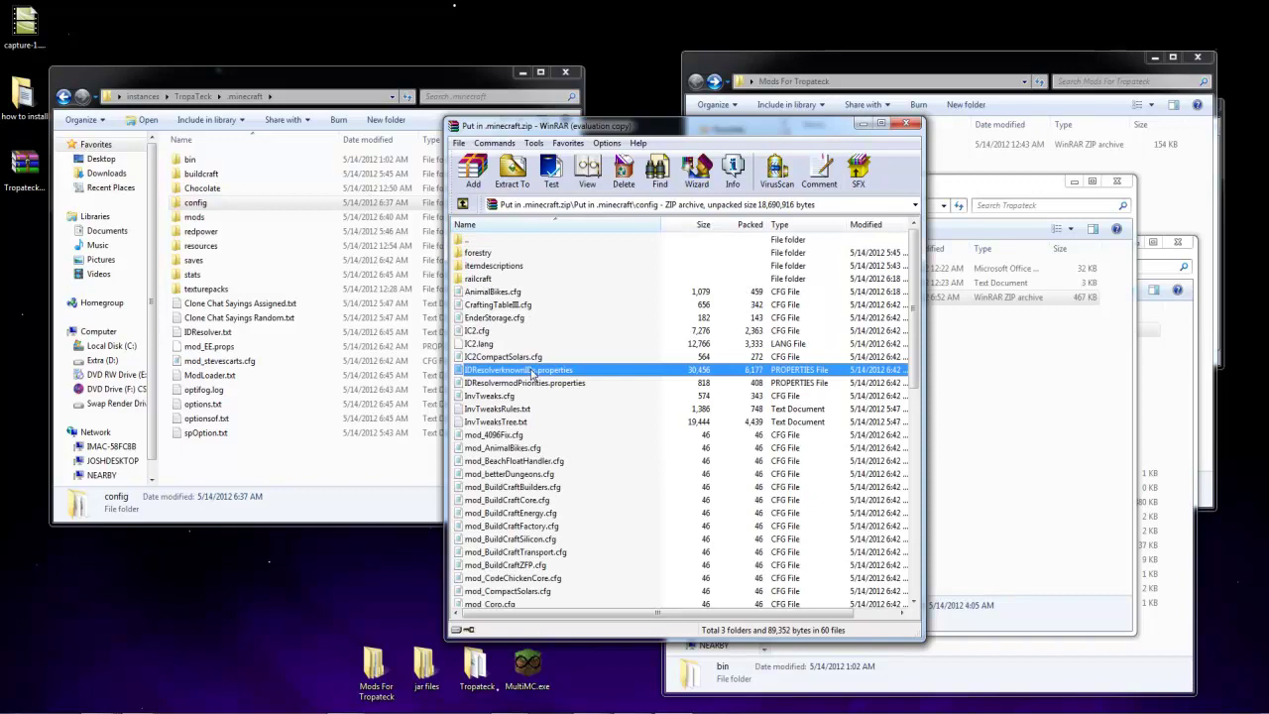
{"action": "double_click", "coordinate": [533, 369]}
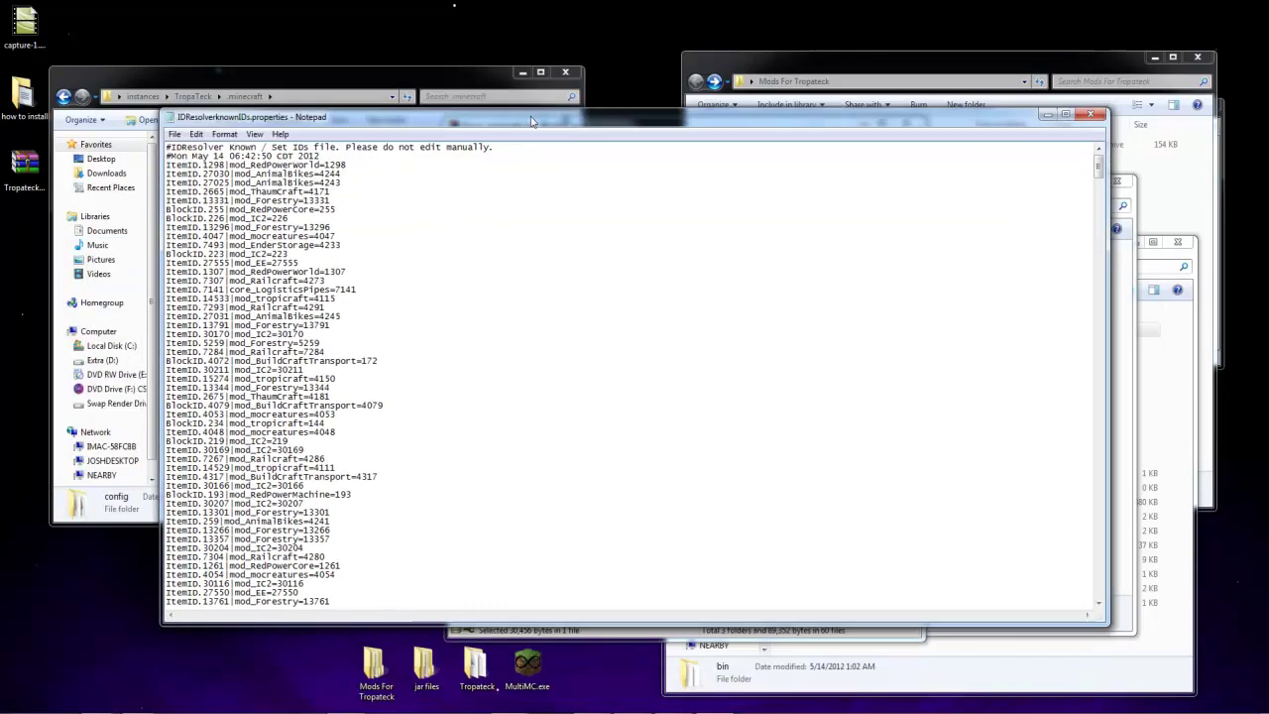
{"action": "left_click_drag", "start_coordinate": [395, 248], "coordinate": [535, 117]}
{"action": "scroll", "coordinate": [376, 347], "scroll_direction": "down", "scroll_amount": 3}
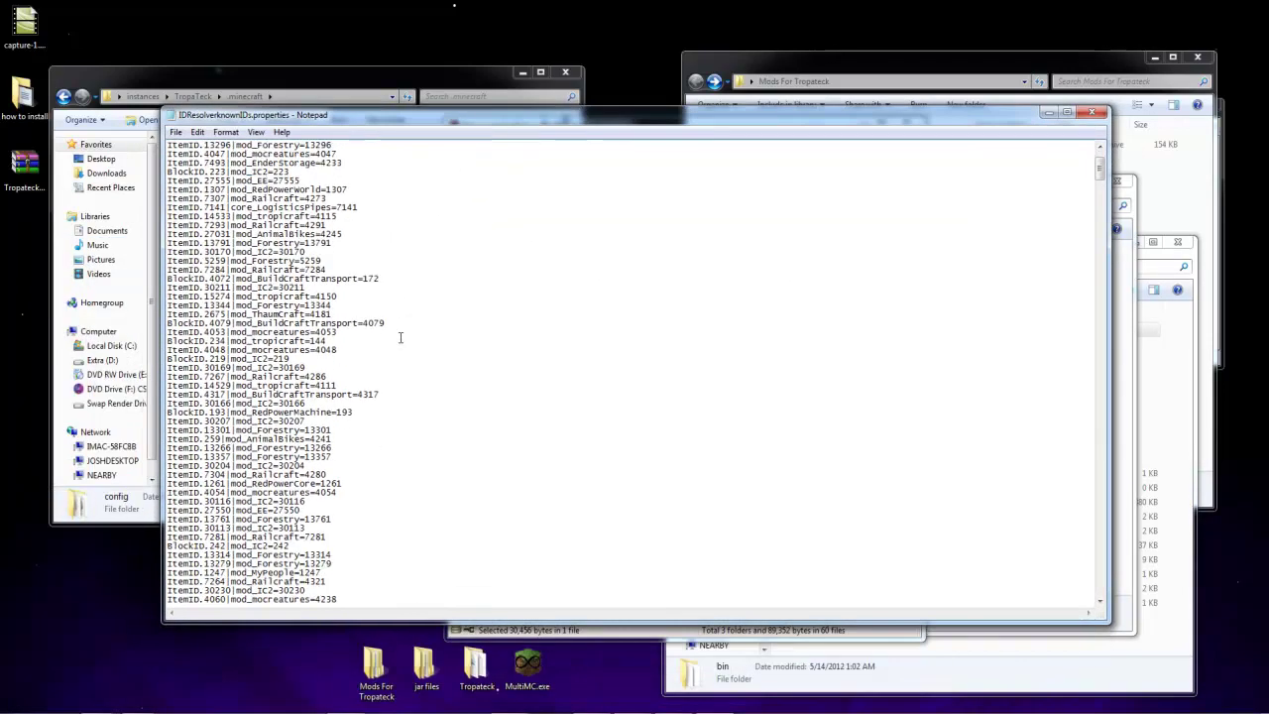
{"action": "left_click", "coordinate": [358, 394]}
{"action": "mouse_move", "coordinate": [359, 395]}
{"action": "left_mouse_down"}
{"action": "mouse_move", "coordinate": [455, 622]}
{"action": "mouse_move", "coordinate": [426, 396]}
{"action": "left_mouse_up"}
{"action": "scroll", "coordinate": [426, 397], "scroll_direction": "down", "scroll_amount": 5}
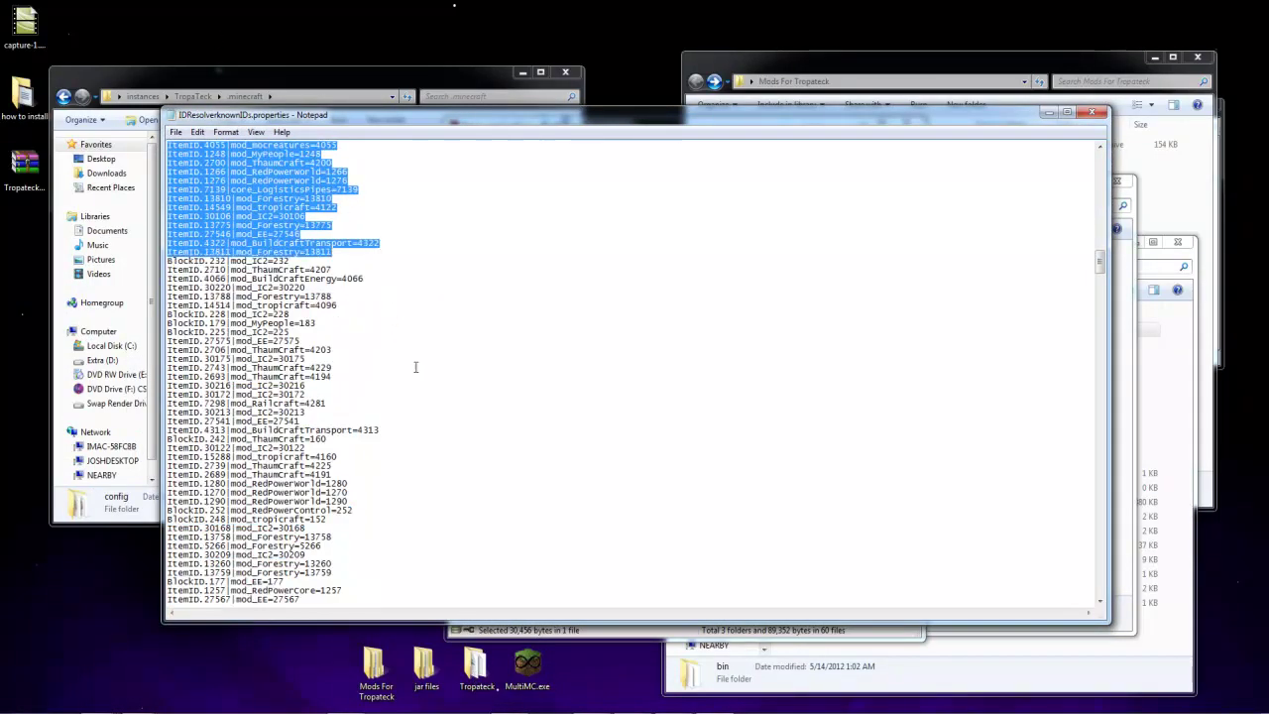
{"action": "left_click", "coordinate": [426, 399]}
{"action": "left_click", "coordinate": [430, 410]}
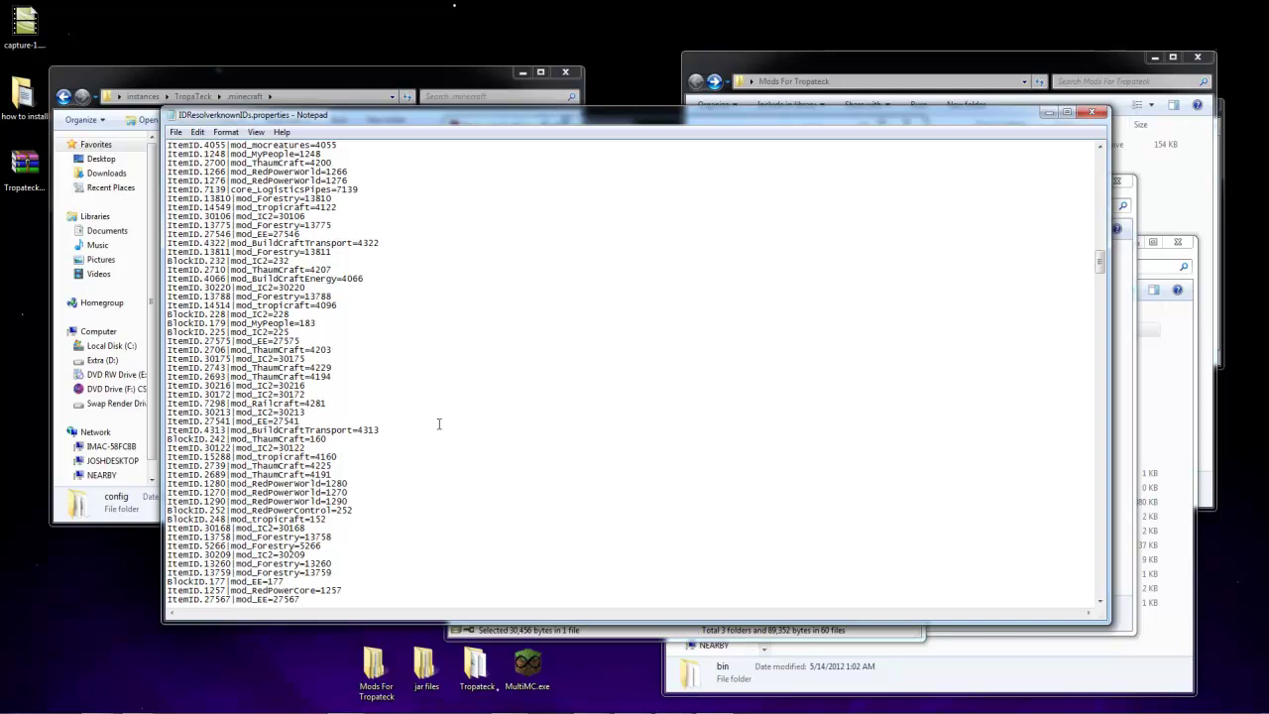
{"action": "left_click", "coordinate": [1103, 114]}
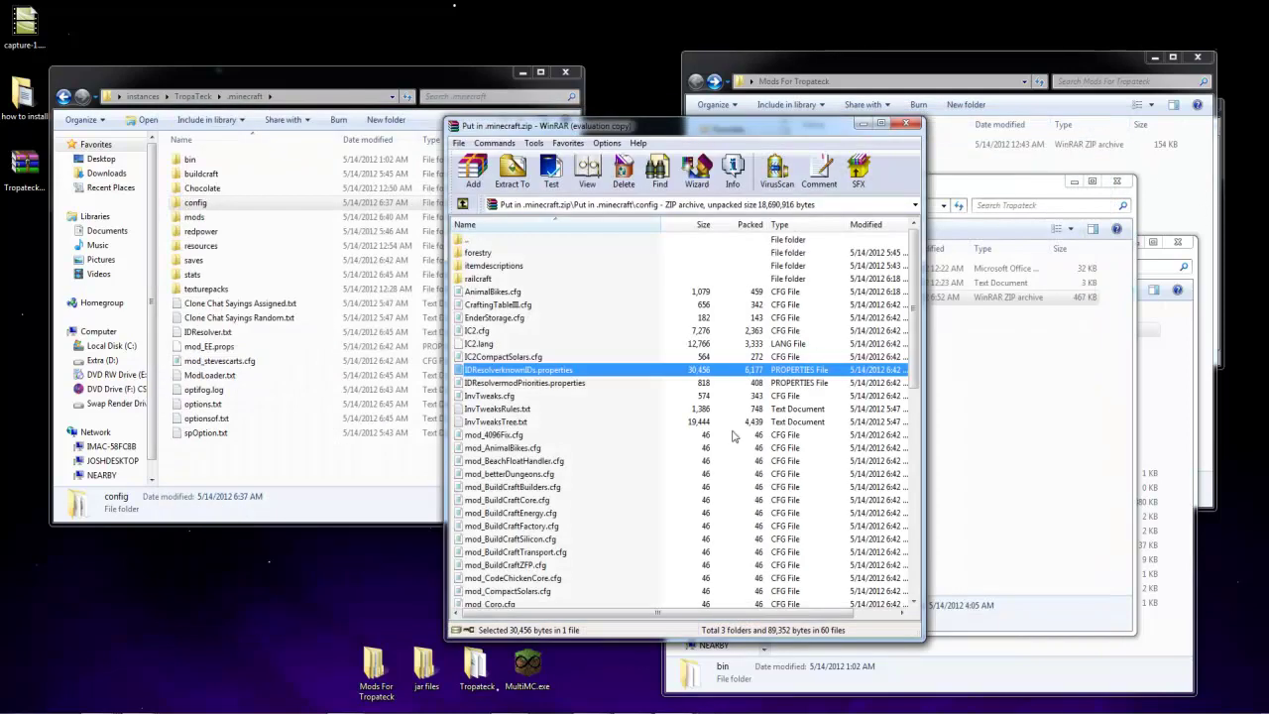
Step: Select IC2.lang, return to the Put in .minecraft folder, then close the archive window
{"action": "left_click", "coordinate": [692, 343]}
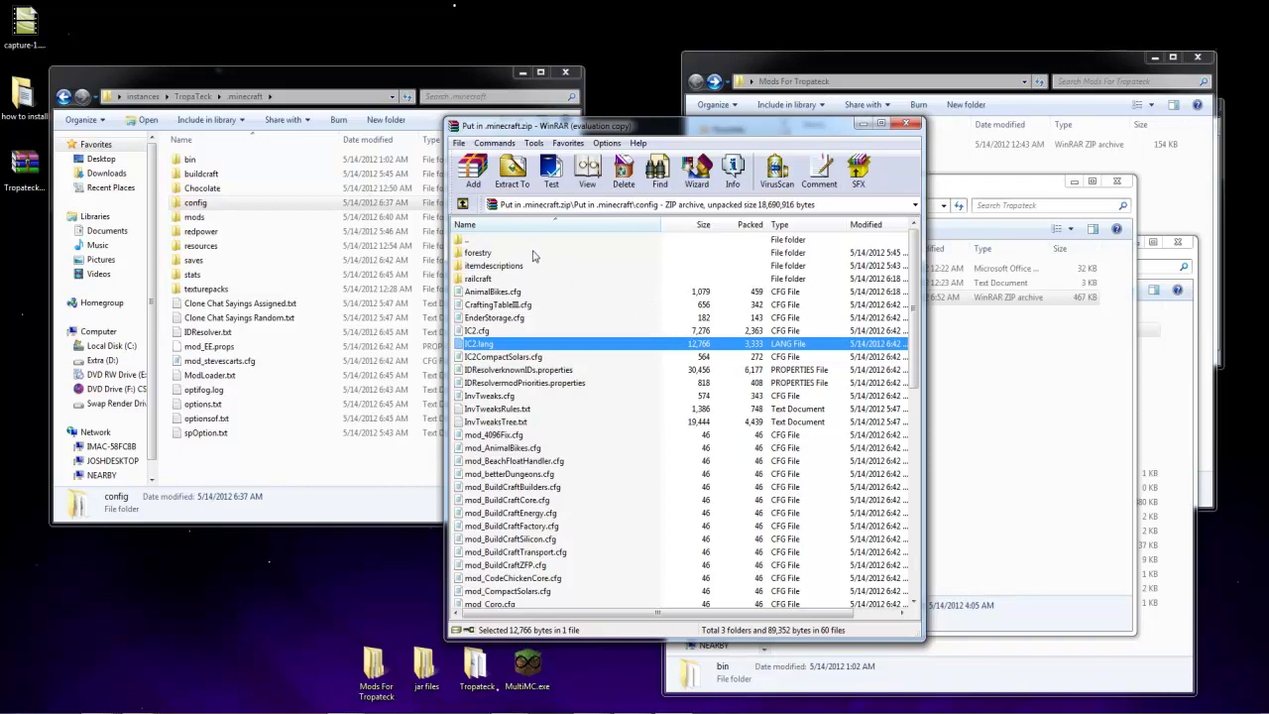
{"action": "double_click", "coordinate": [525, 240]}
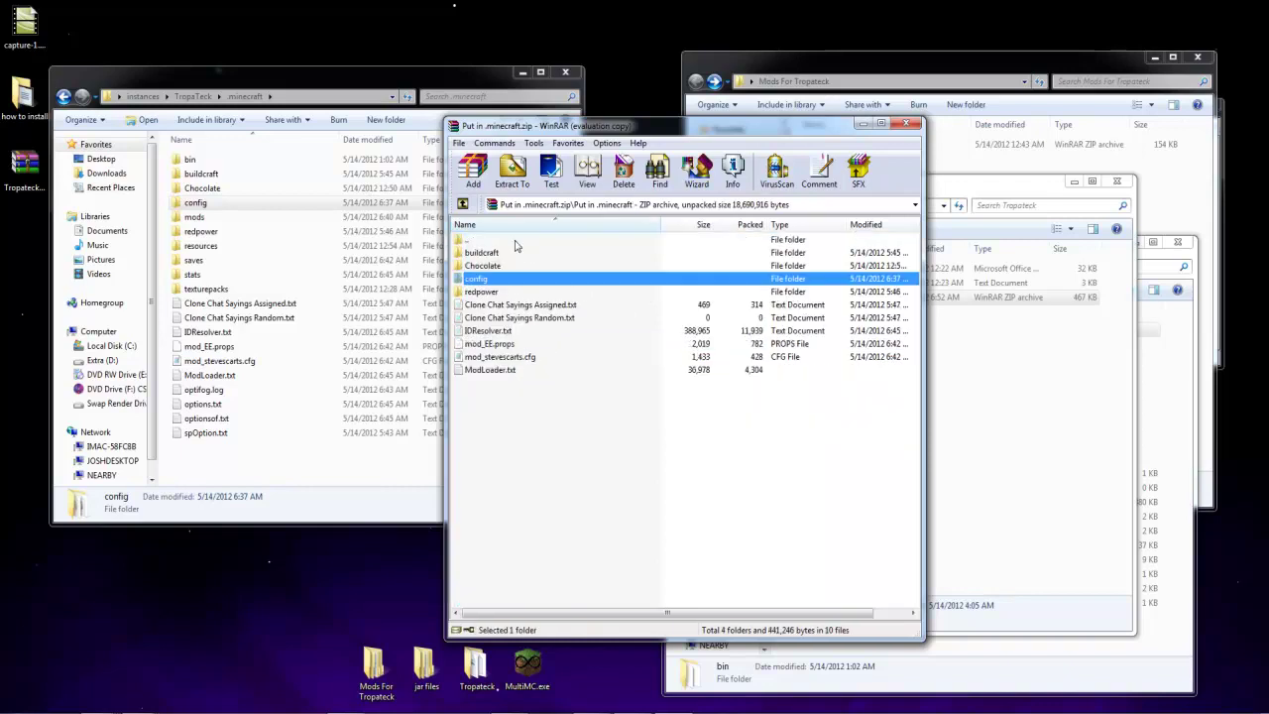
{"action": "mouse_move", "coordinate": [571, 553]}
{"action": "left_mouse_down"}
{"action": "mouse_move", "coordinate": [516, 291]}
{"action": "mouse_move", "coordinate": [491, 255]}
{"action": "left_mouse_up"}
{"action": "left_click", "coordinate": [551, 464]}
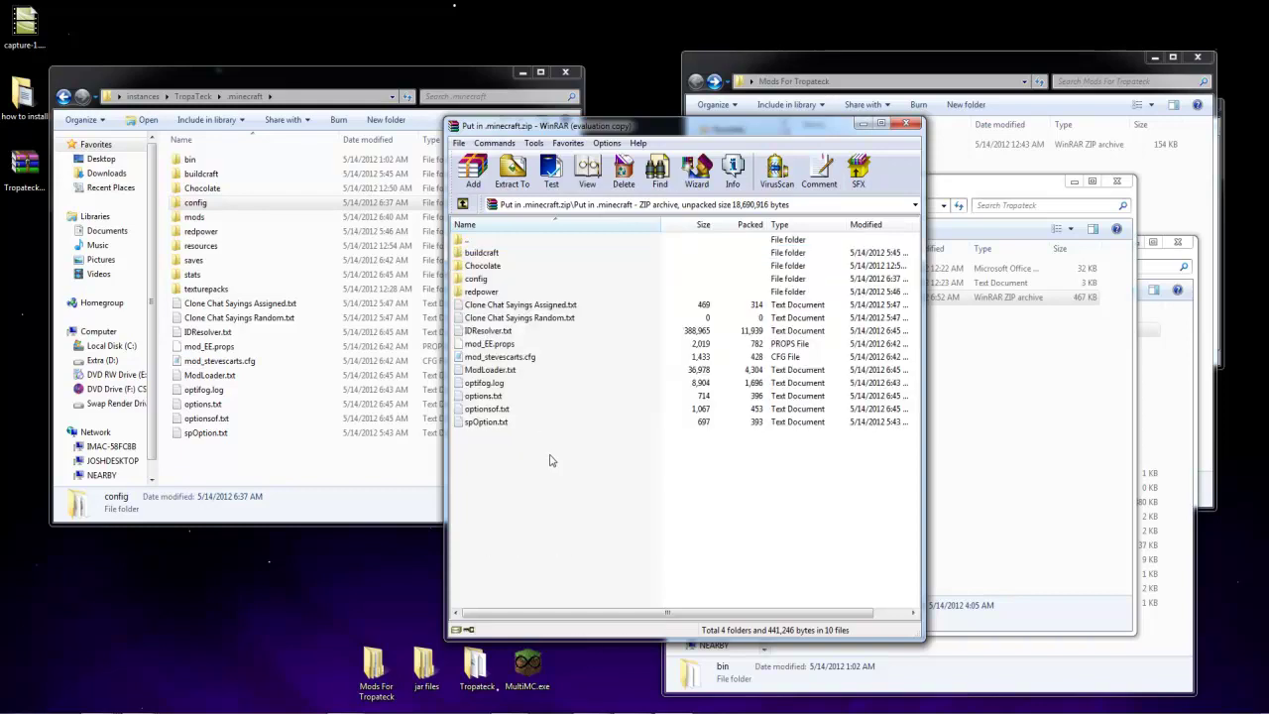
{"action": "left_click", "coordinate": [908, 123]}
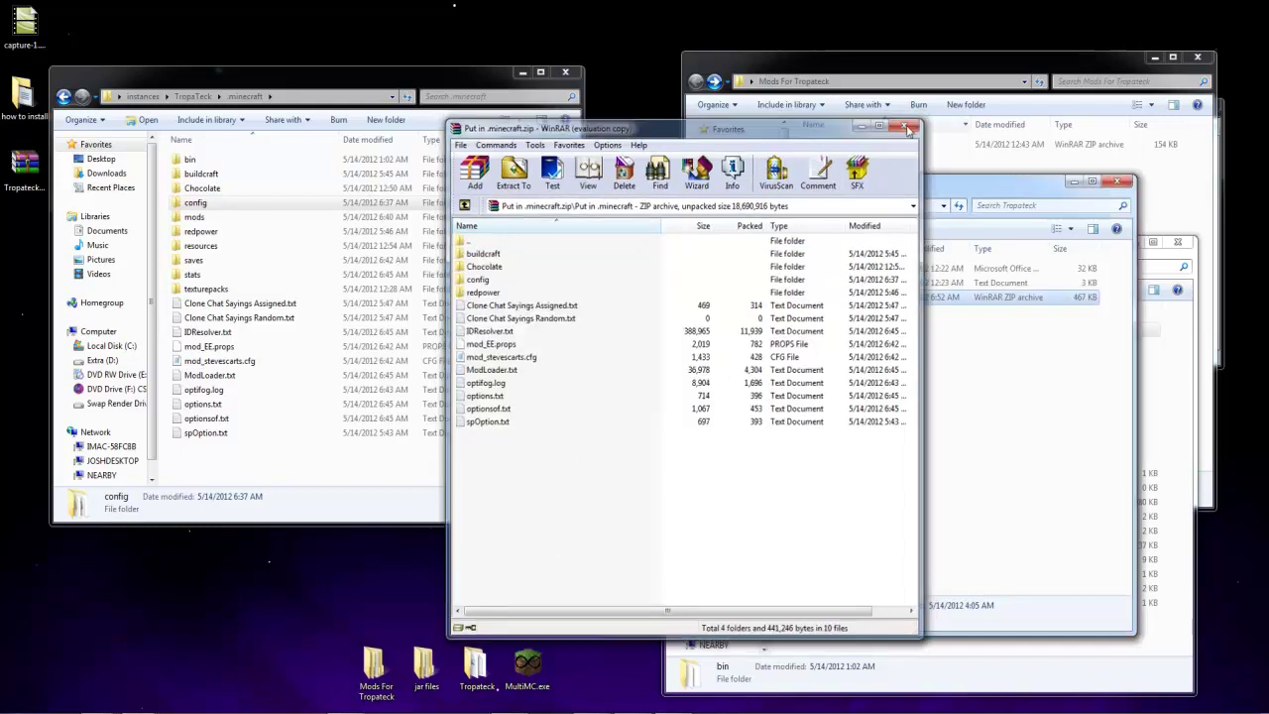
Step: Reopen Put in .minecraft.zip and browse into Put in .minecraft > Chocolate
{"action": "left_click", "coordinate": [857, 468]}
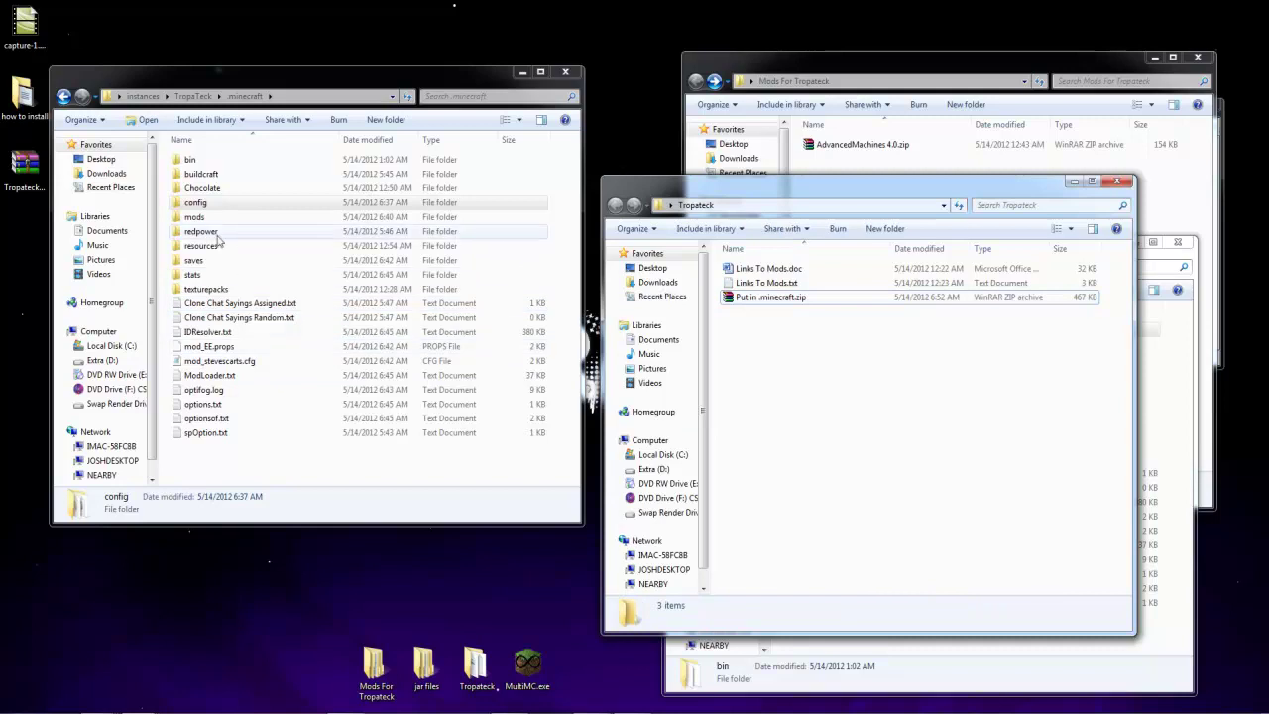
{"action": "double_click", "coordinate": [770, 297]}
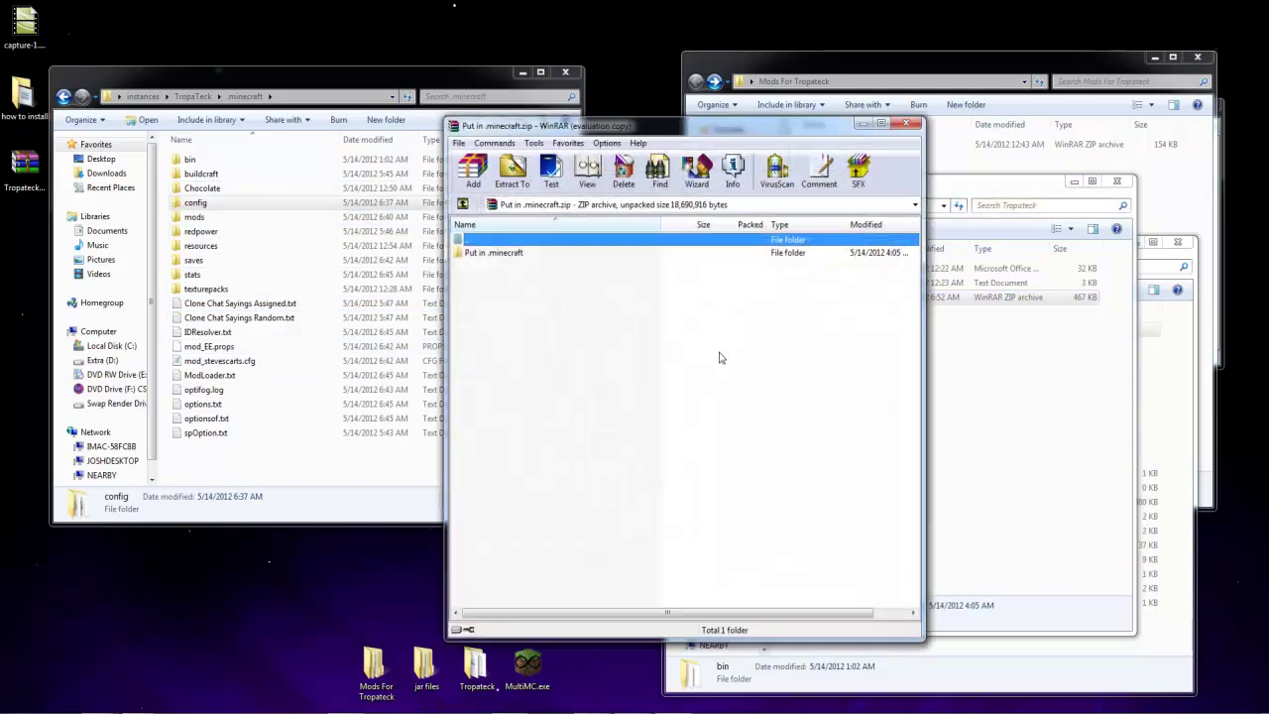
{"action": "left_click", "coordinate": [494, 253]}
{"action": "double_click", "coordinate": [494, 253]}
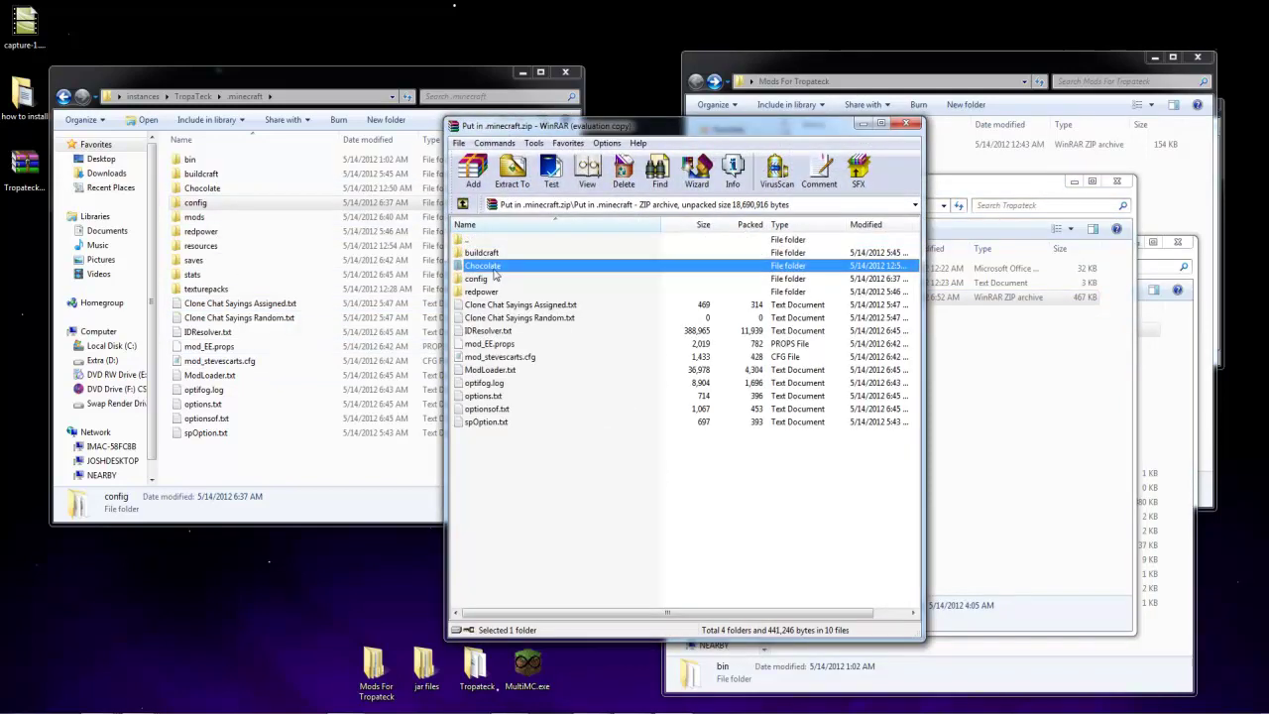
{"action": "double_click", "coordinate": [496, 266]}
{"action": "left_click", "coordinate": [496, 278]}
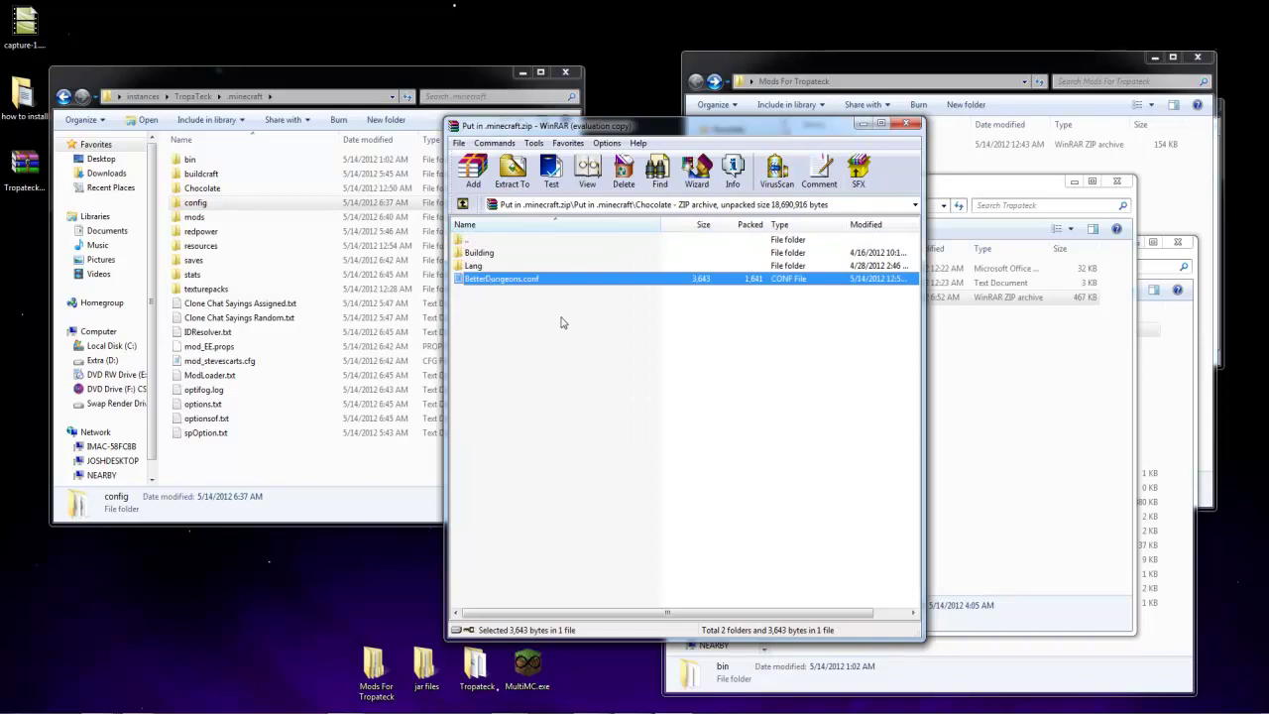
{"action": "left_click", "coordinate": [561, 322]}
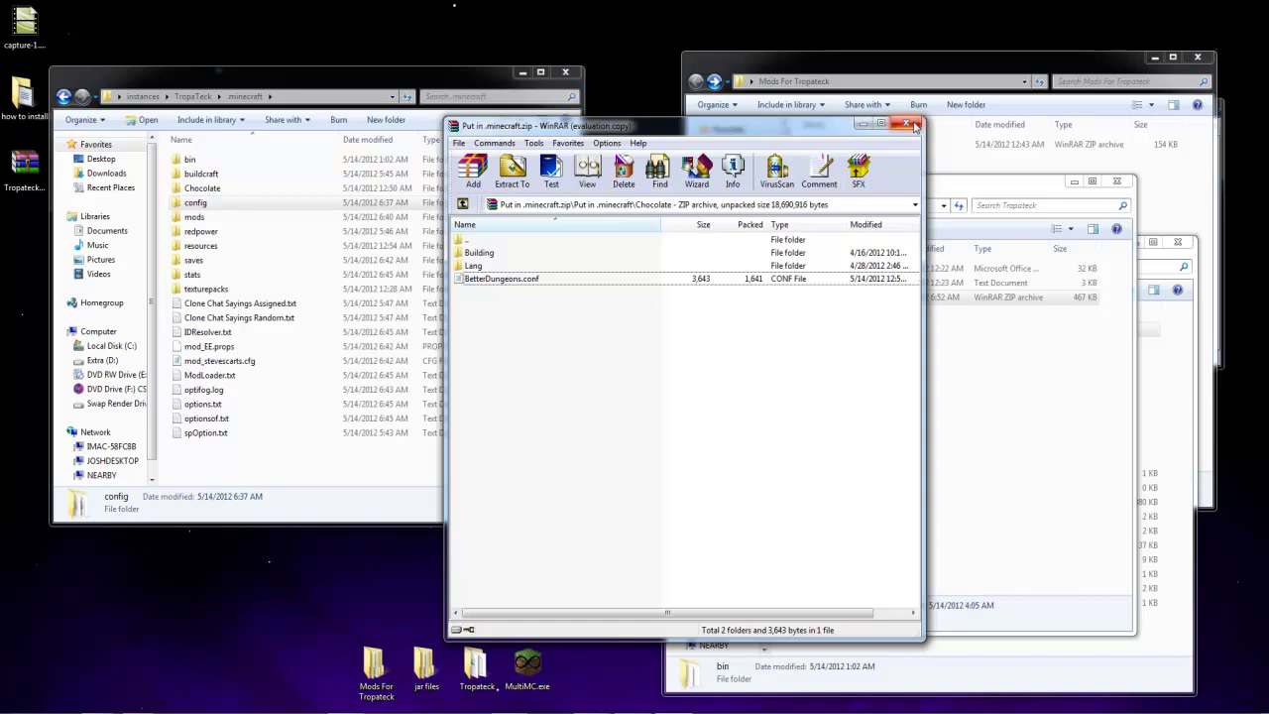
Step: Close WinRAR, check the Mods For Tropateck window, then return to Tropateck
{"action": "left_click", "coordinate": [914, 126]}
{"action": "left_click", "coordinate": [838, 417]}
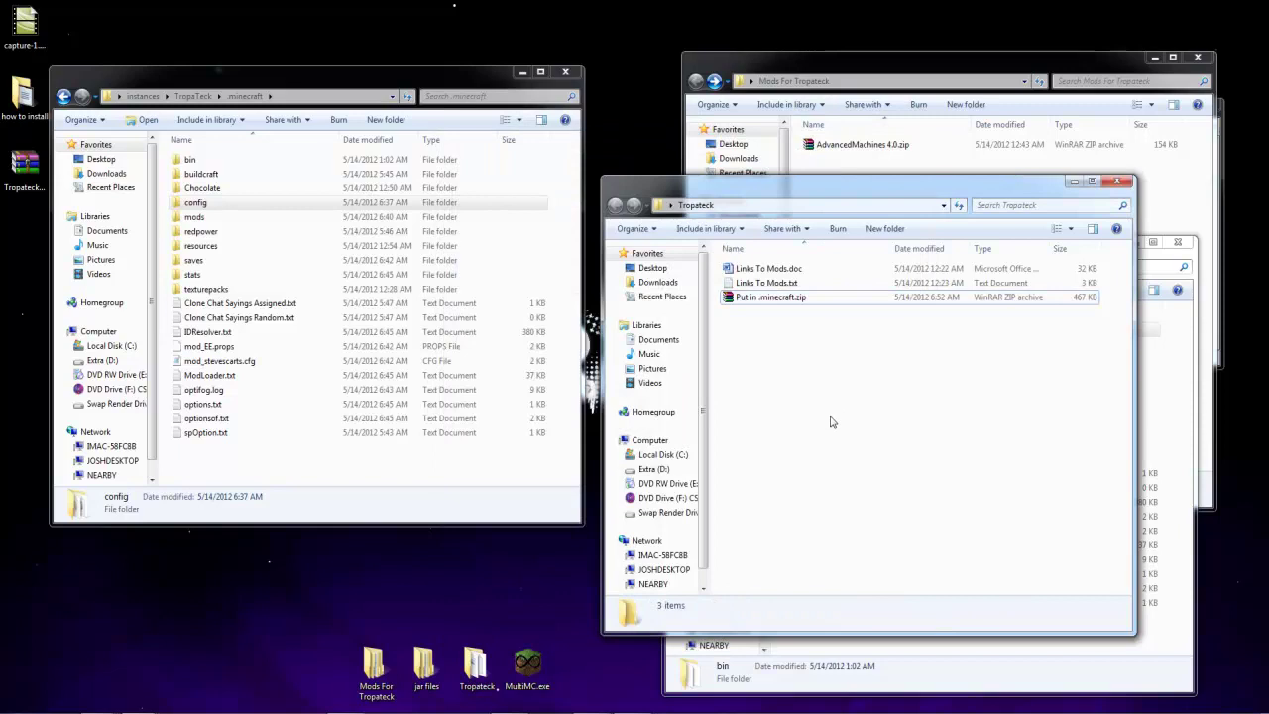
{"action": "left_click", "coordinate": [899, 163]}
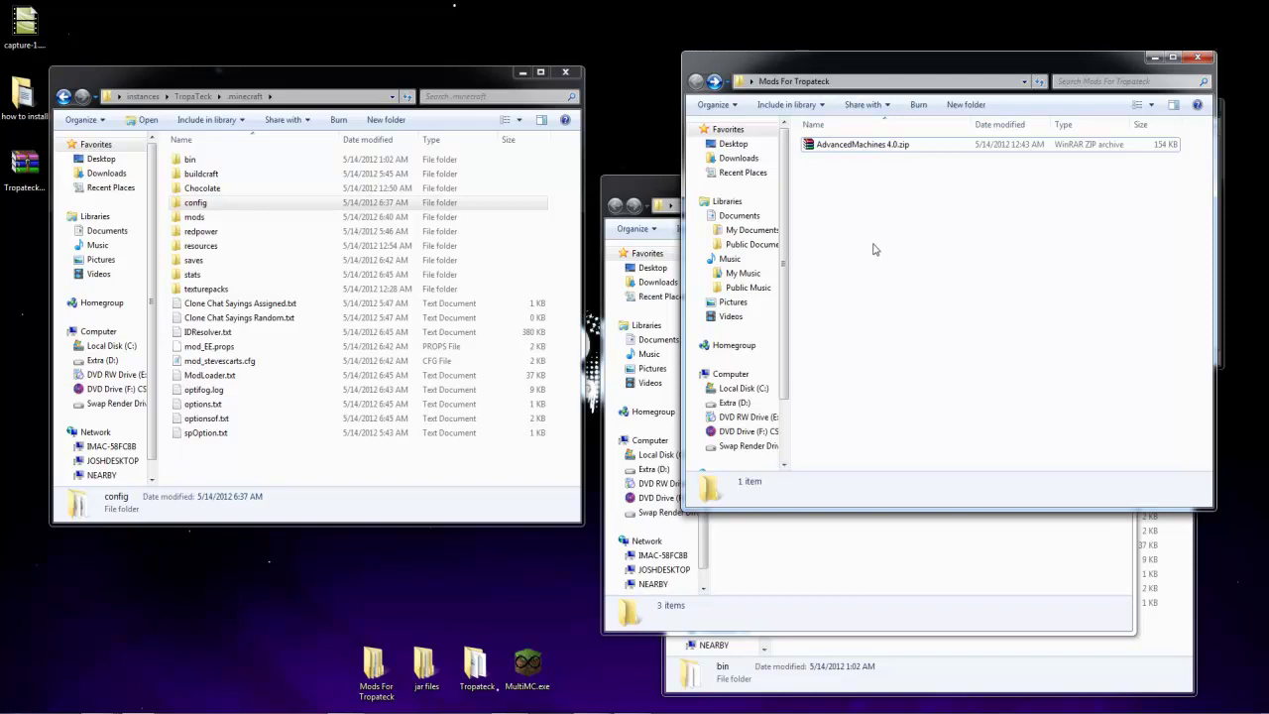
{"action": "left_click", "coordinate": [834, 547]}
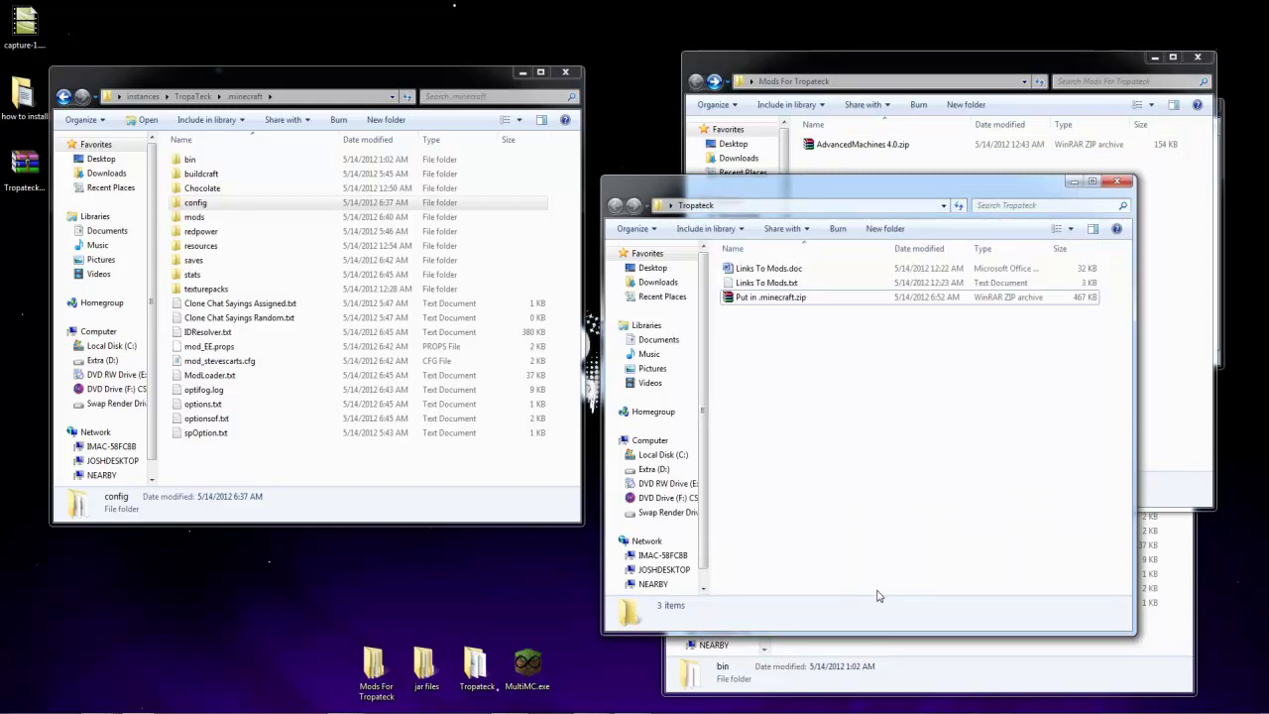
{"action": "left_click", "coordinate": [885, 645]}
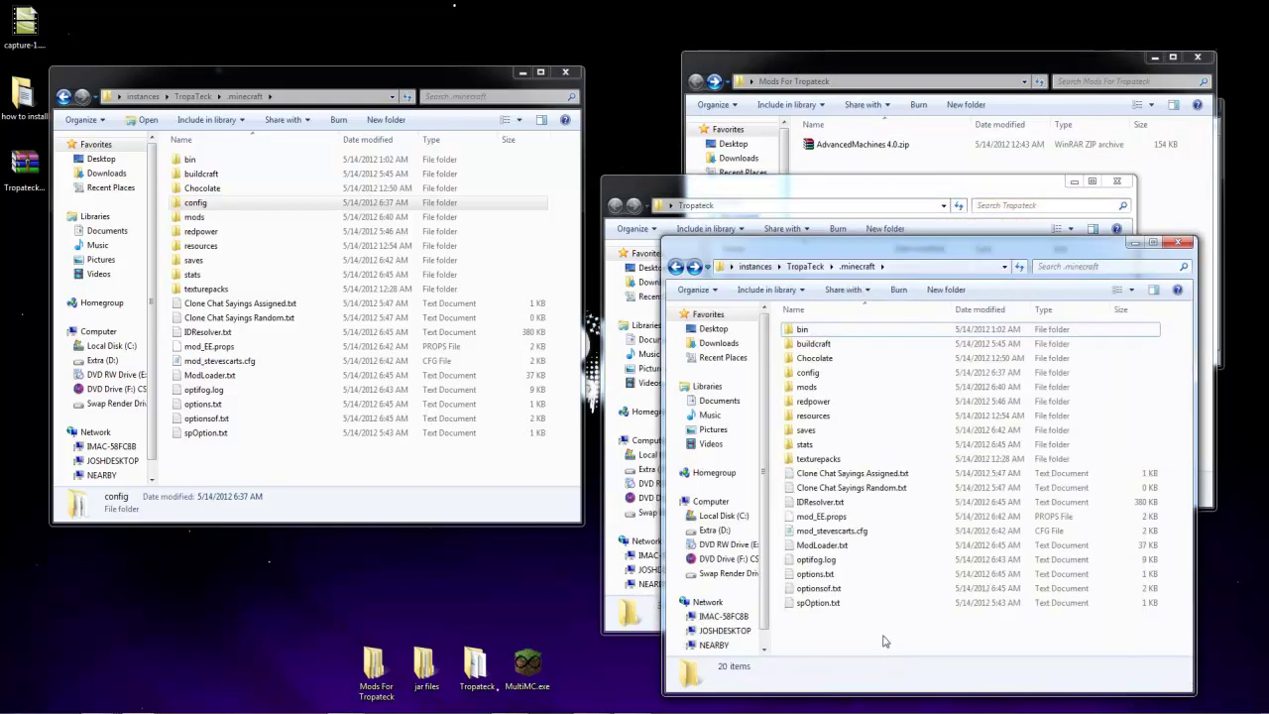